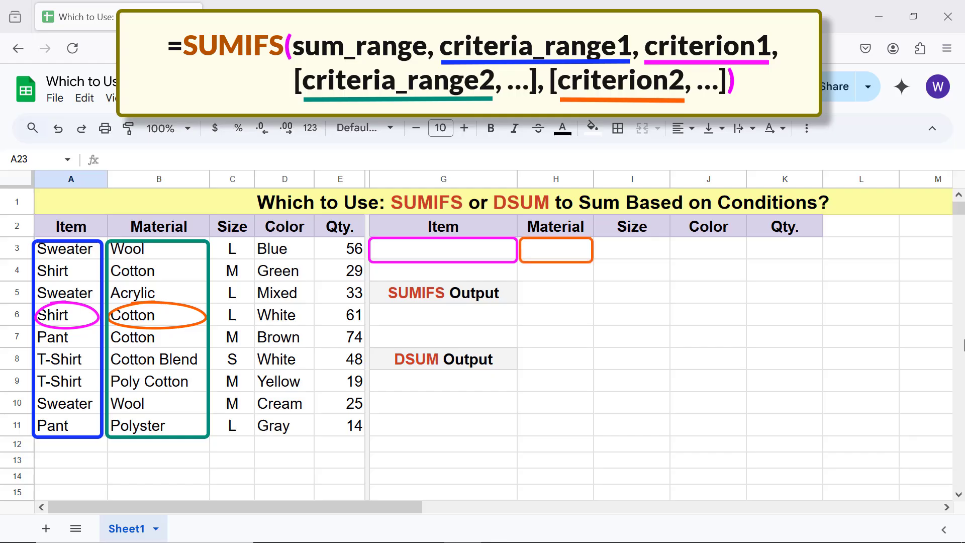
- Enter shirt under Item in G3 and cotton under Material in H3
{"action": "left_click", "coordinate": [497, 254]}
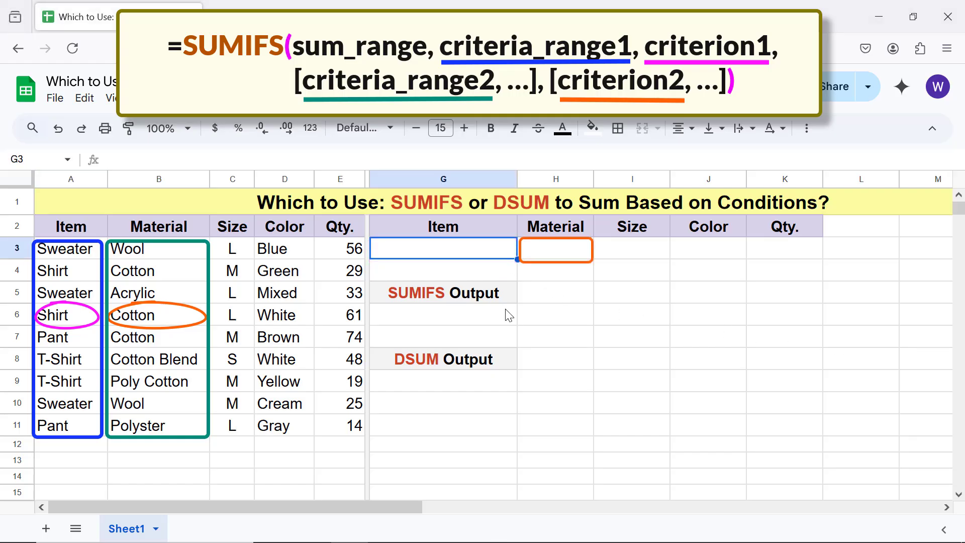
{"action": "type", "text": "shirt"}
{"action": "key", "text": "Tab"}
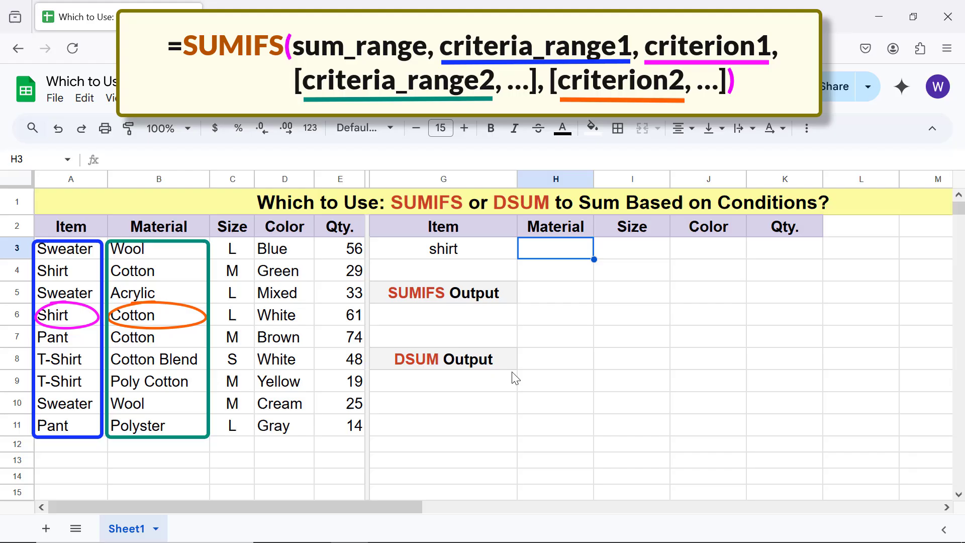
{"action": "type", "text": "cotton"}
{"action": "key", "text": "Return"}
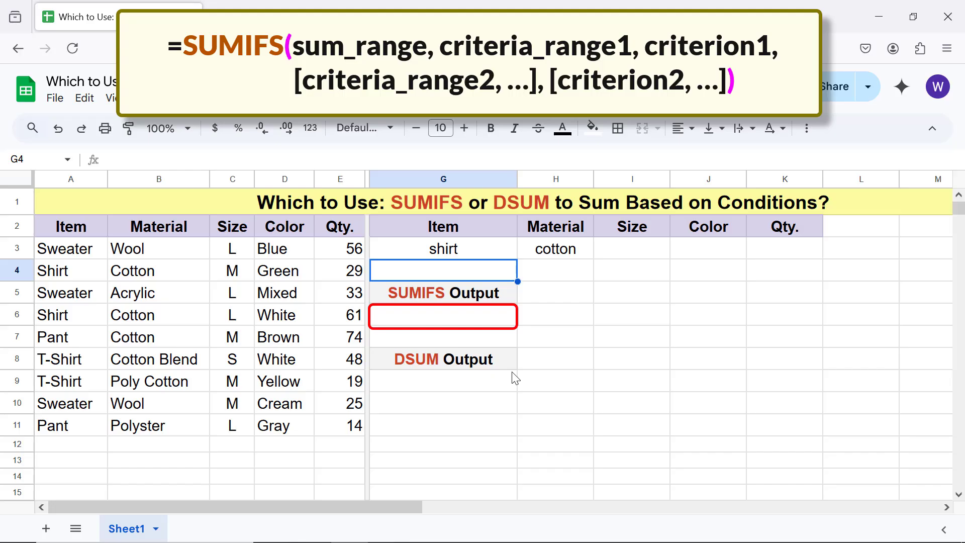
- Start a SUMIFS formula in G6 with E3:E11 as the sum range
{"action": "left_click", "coordinate": [417, 322]}
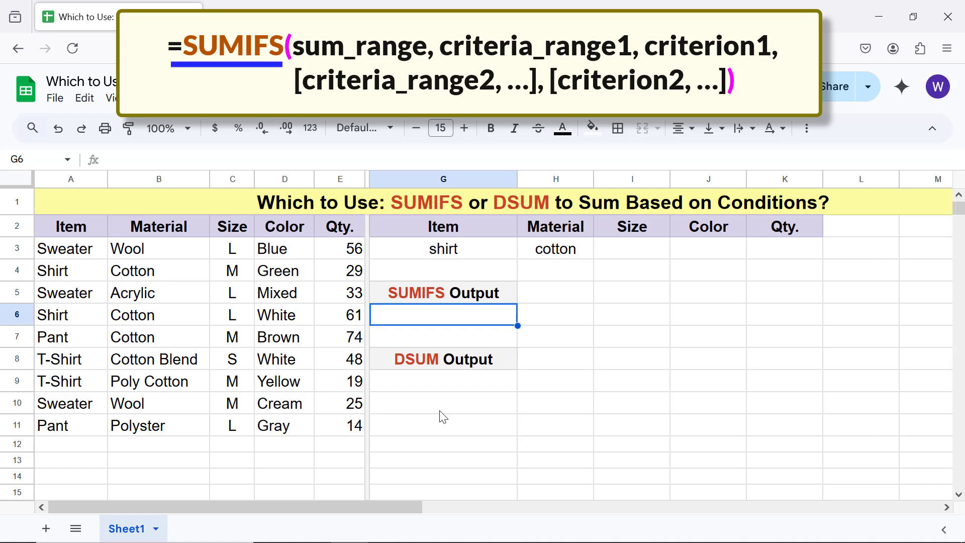
{"action": "type", "text": "="}
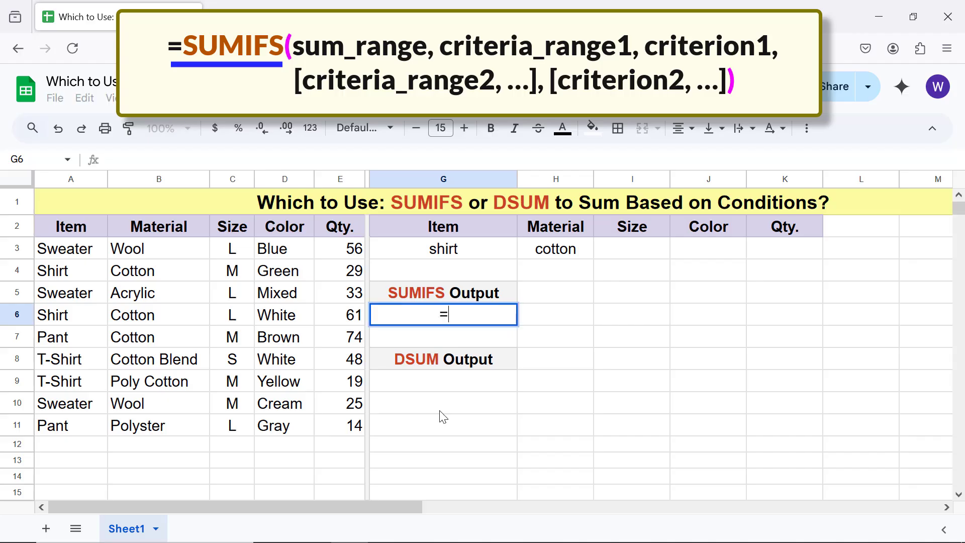
{"action": "type", "text": "sumi"}
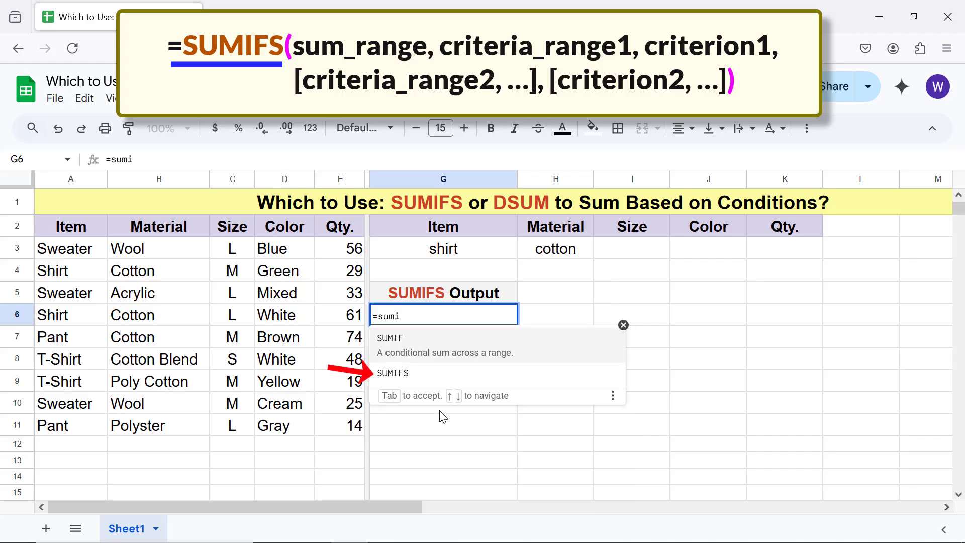
{"action": "left_click", "coordinate": [395, 363]}
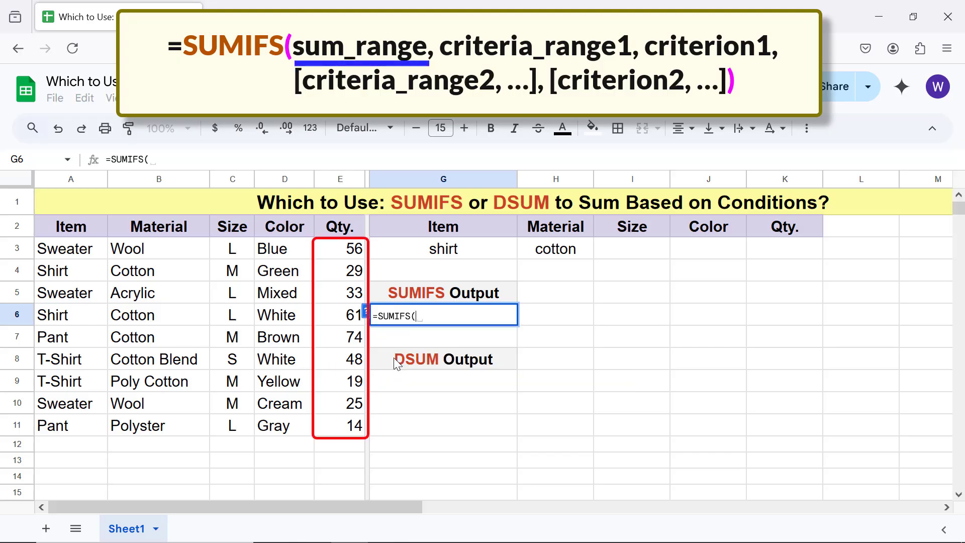
{"action": "left_click", "coordinate": [354, 253]}
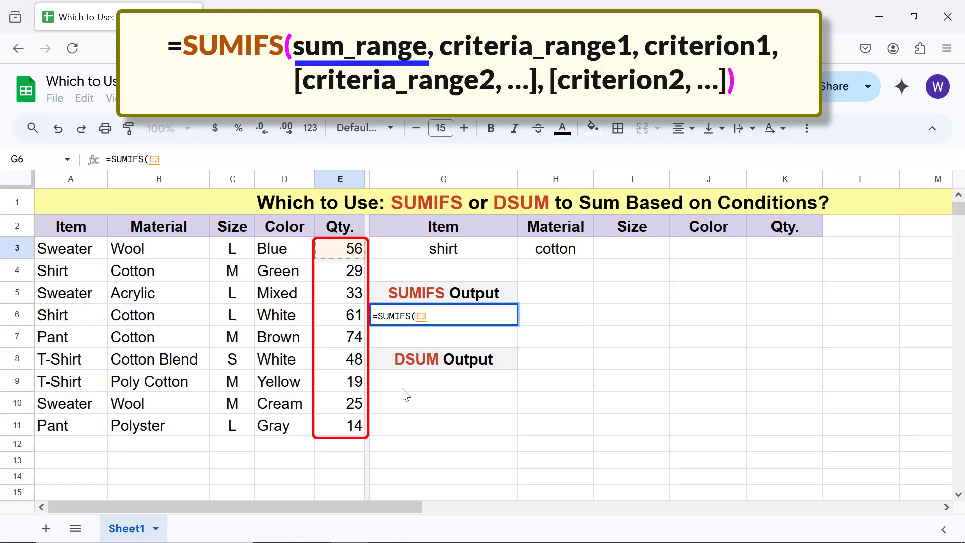
{"action": "left_click", "coordinate": [352, 426], "text": "shift"}
{"action": "type", "text": ","}
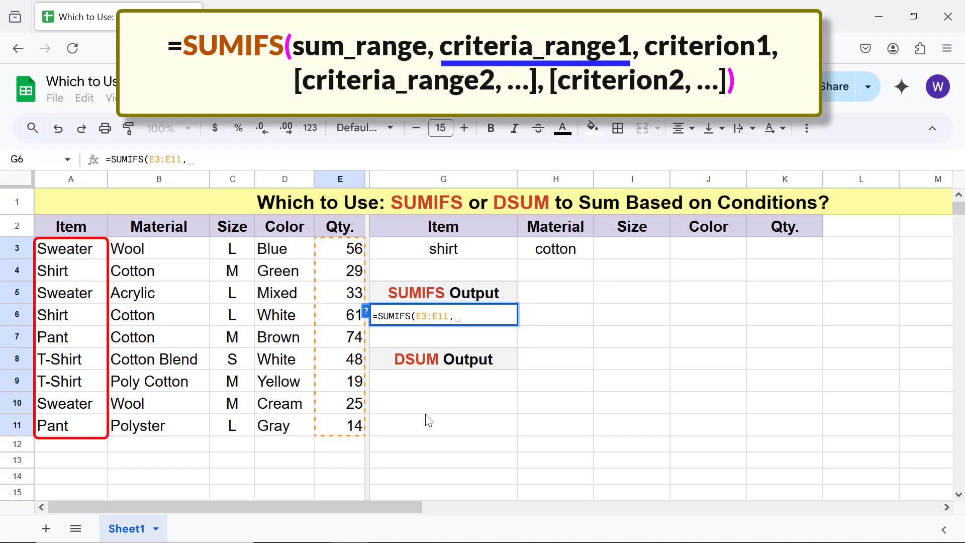
- Add criteria A3:A11 matching G3 and B3:B11 matching H3, returning 90
{"action": "left_click", "coordinate": [101, 253]}
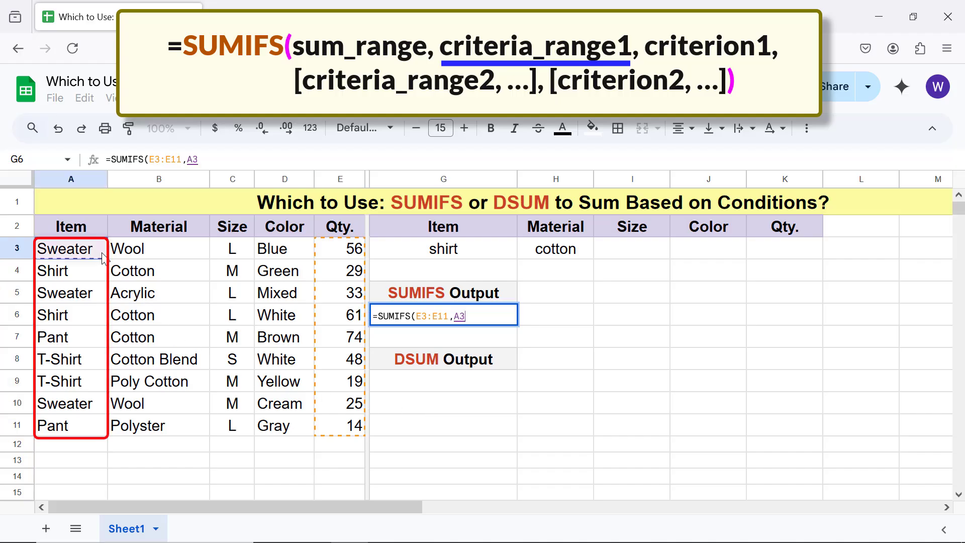
{"action": "left_click", "coordinate": [93, 428], "text": "shift"}
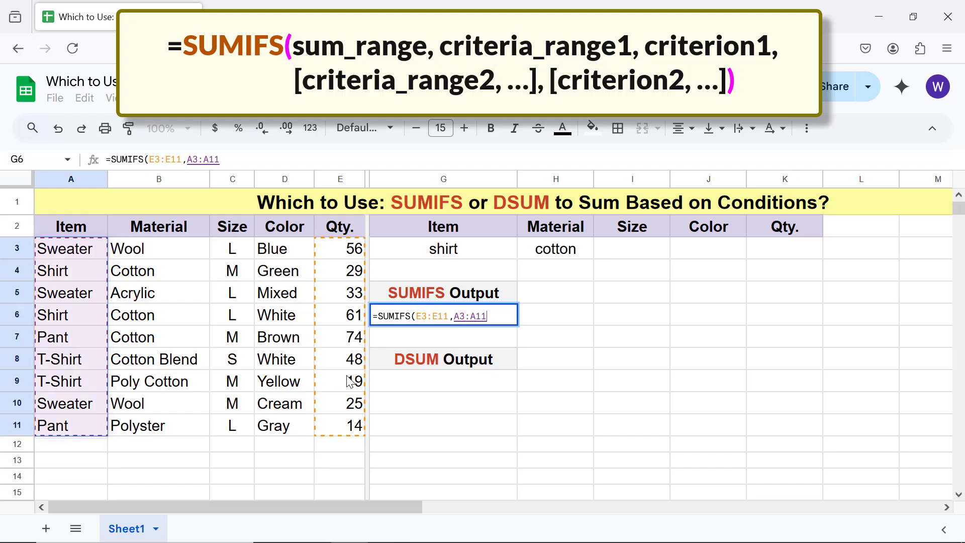
{"action": "type", "text": ","}
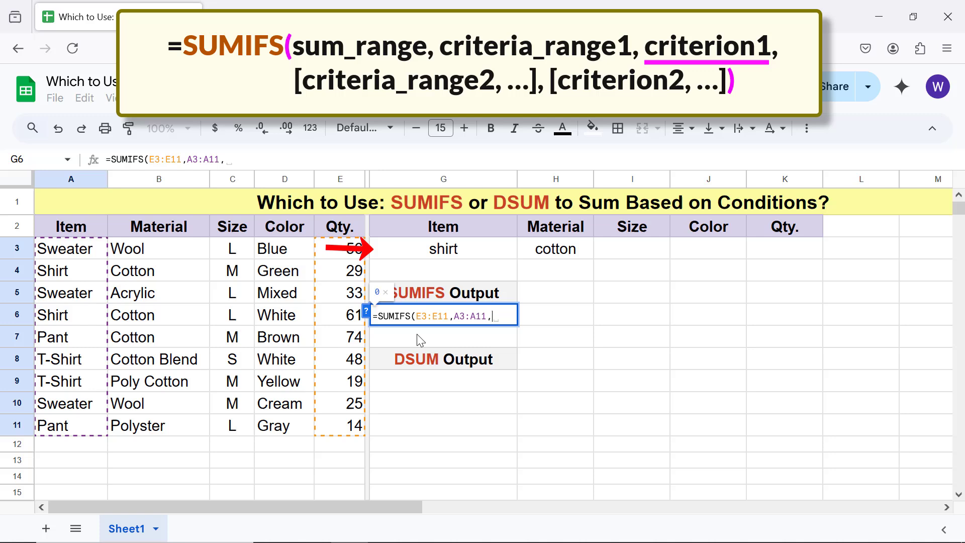
{"action": "left_click", "coordinate": [437, 254]}
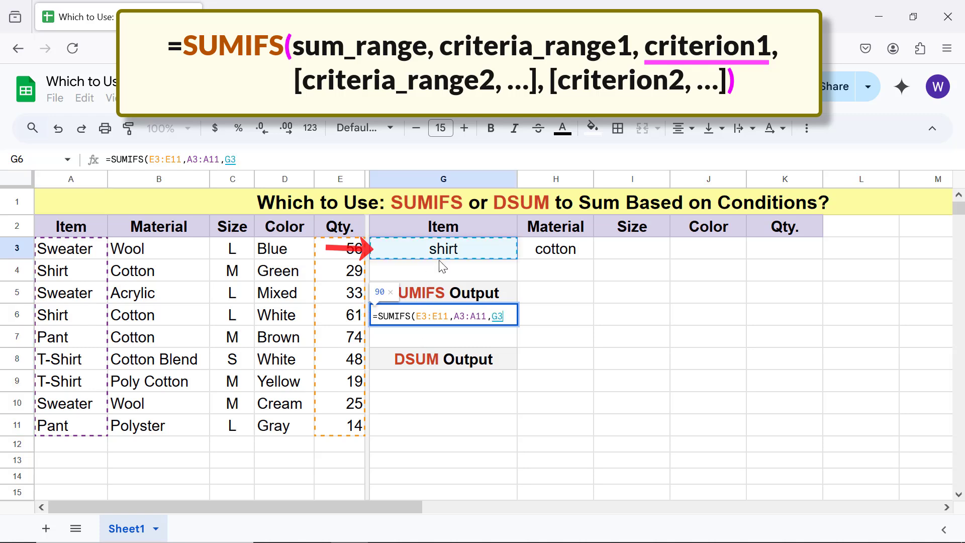
{"action": "type", "text": ","}
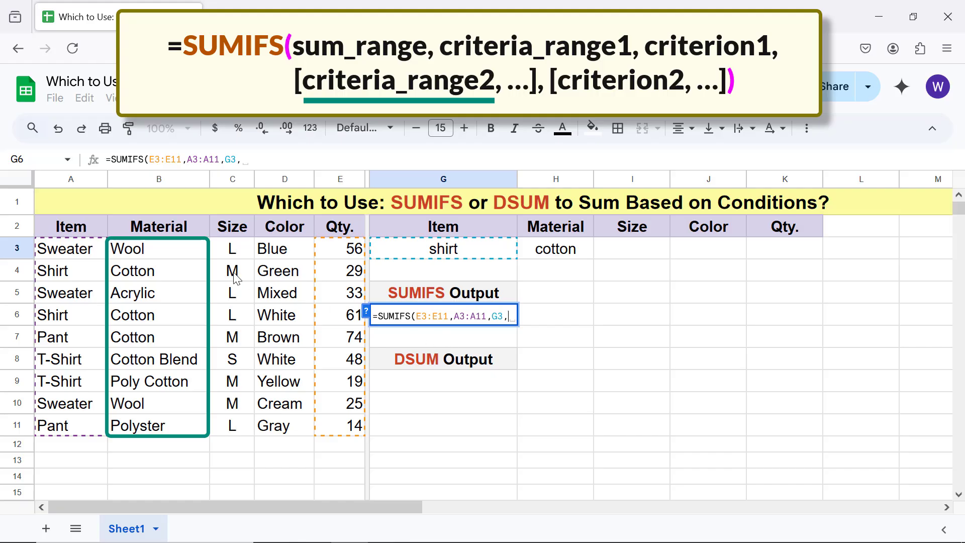
{"action": "left_click", "coordinate": [195, 249]}
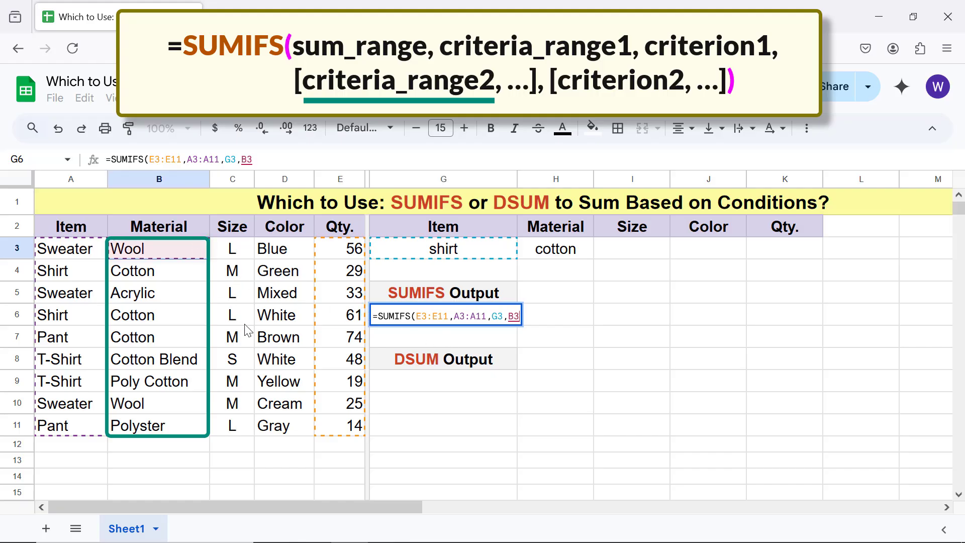
{"action": "left_click", "coordinate": [185, 427], "text": "shift"}
{"action": "type", "text": ","}
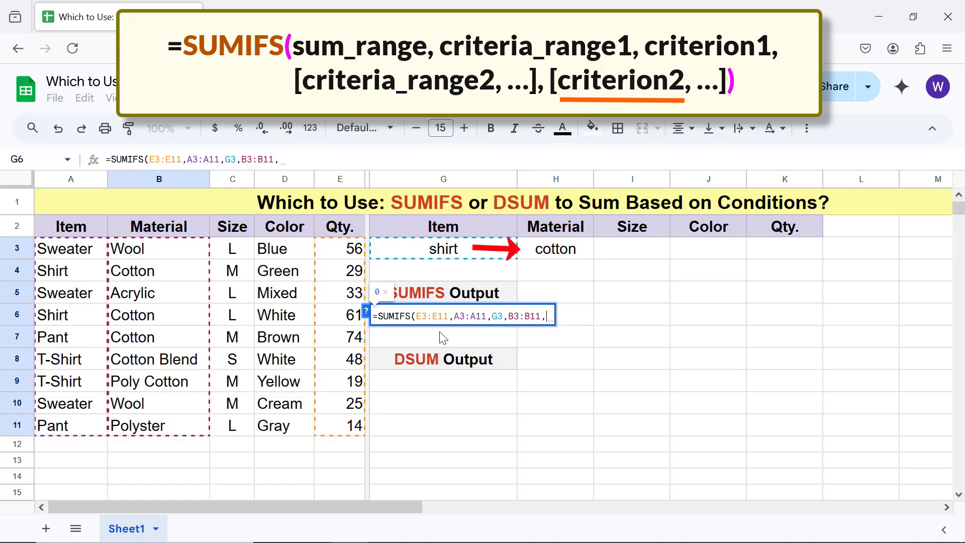
{"action": "left_click", "coordinate": [549, 259]}
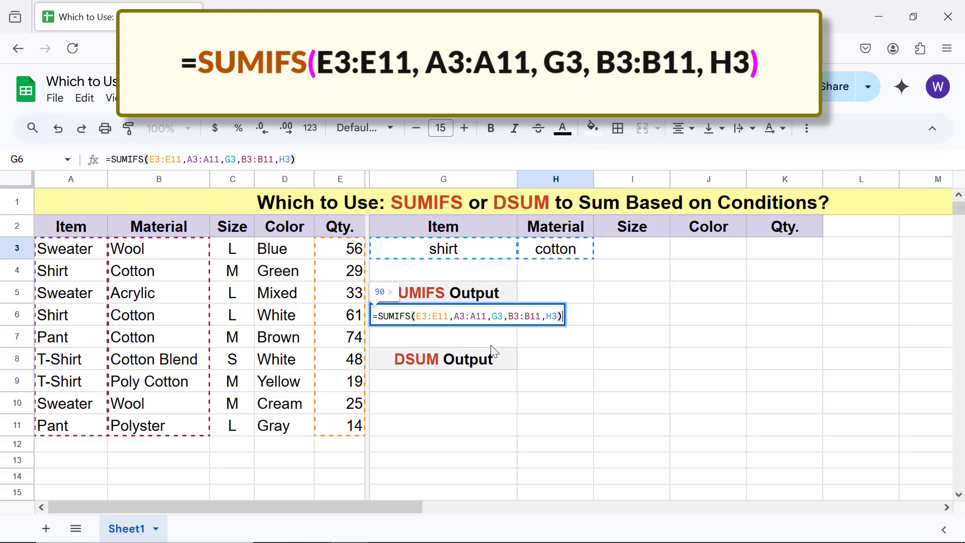
{"action": "key", "text": "Return"}
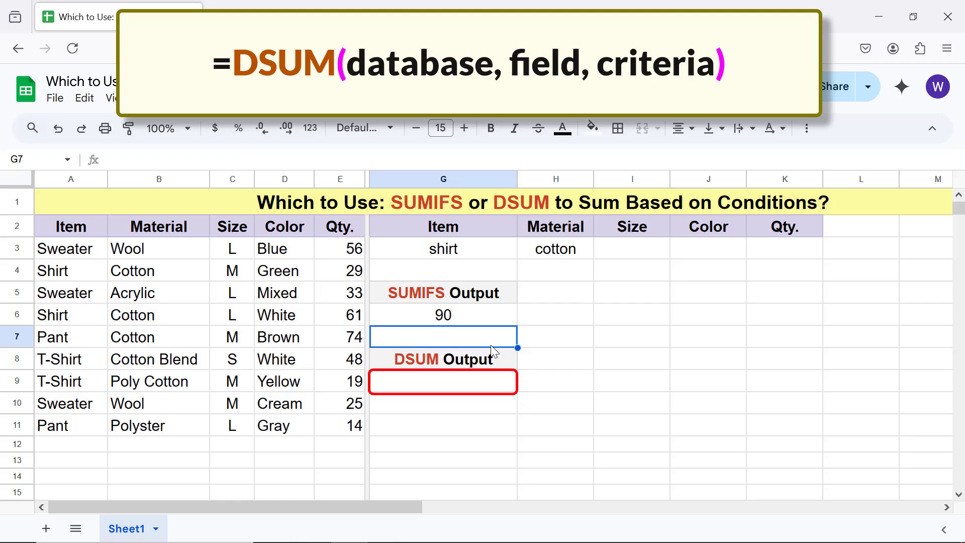
- Enter =DSUM(A2:E11, "Qty.", G2:K3) in G9, returning 90
{"action": "left_click", "coordinate": [471, 388]}
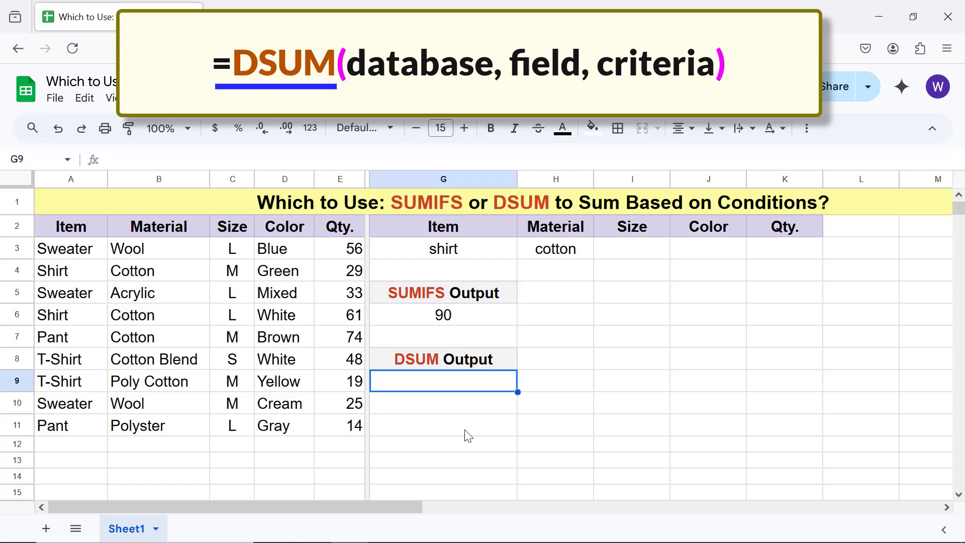
{"action": "type", "text": "=ds"}
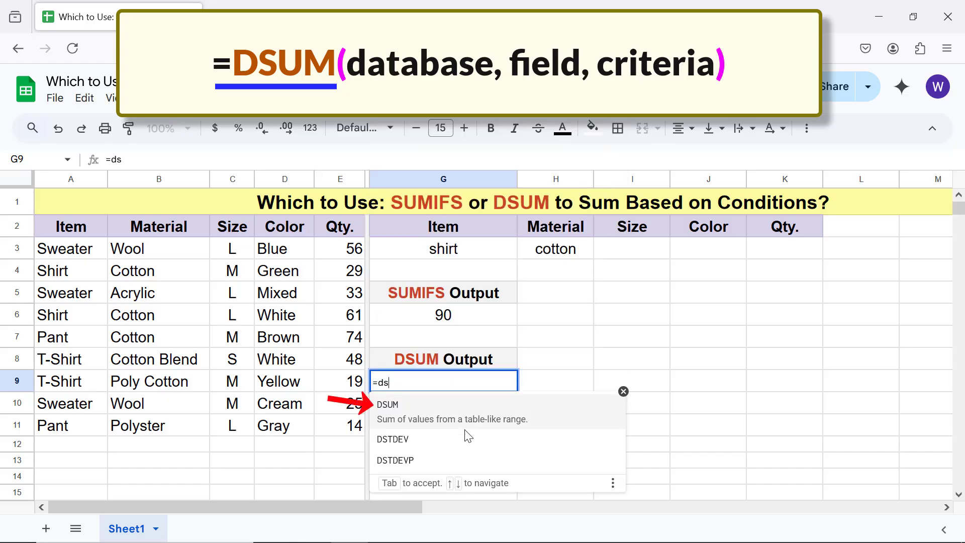
{"action": "left_click", "coordinate": [391, 407]}
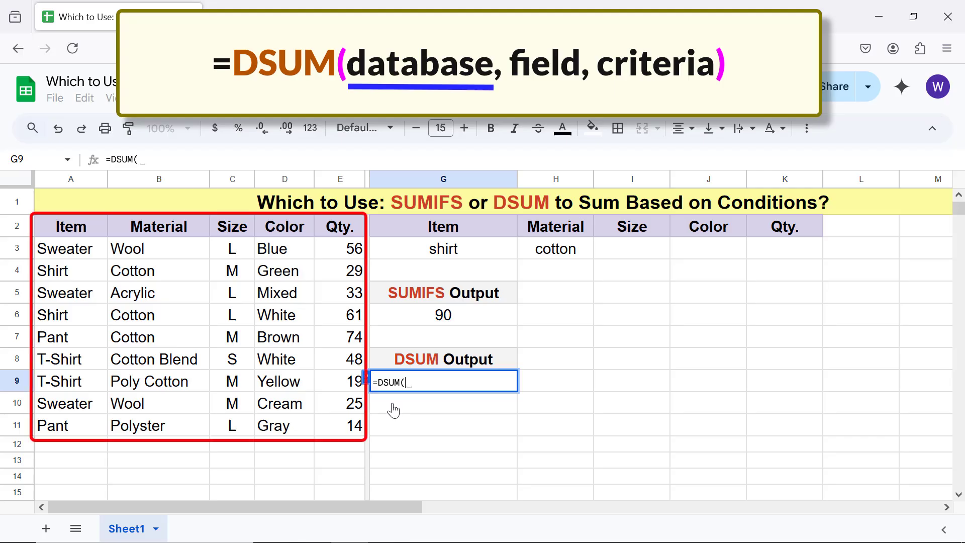
{"action": "left_click", "coordinate": [94, 227]}
{"action": "left_click", "coordinate": [350, 428], "text": "shift"}
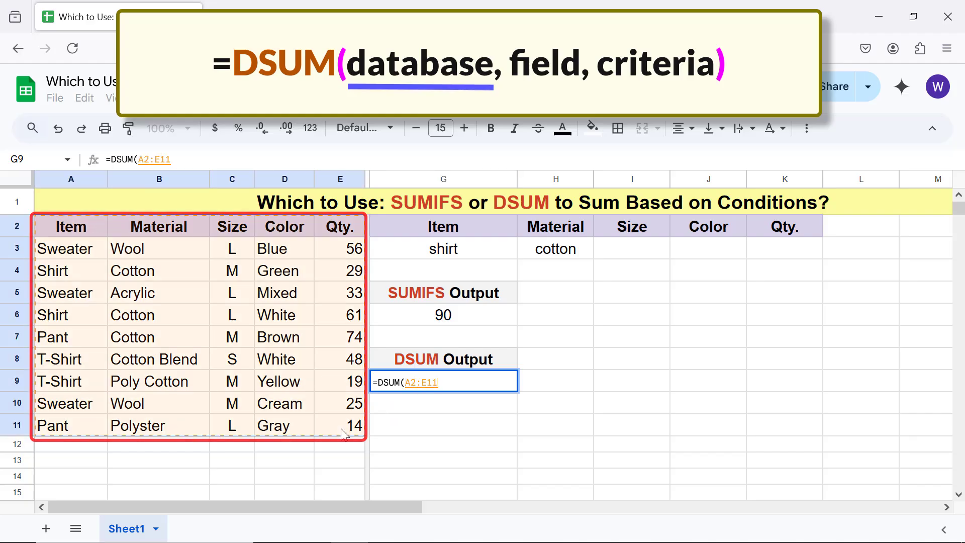
{"action": "type", "text": ","}
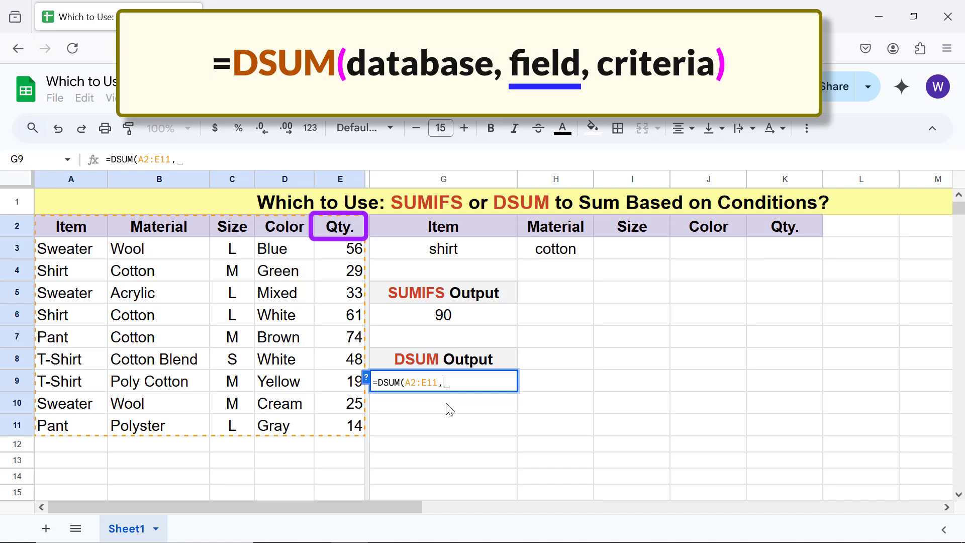
{"action": "type", "text": "\"Qty"}
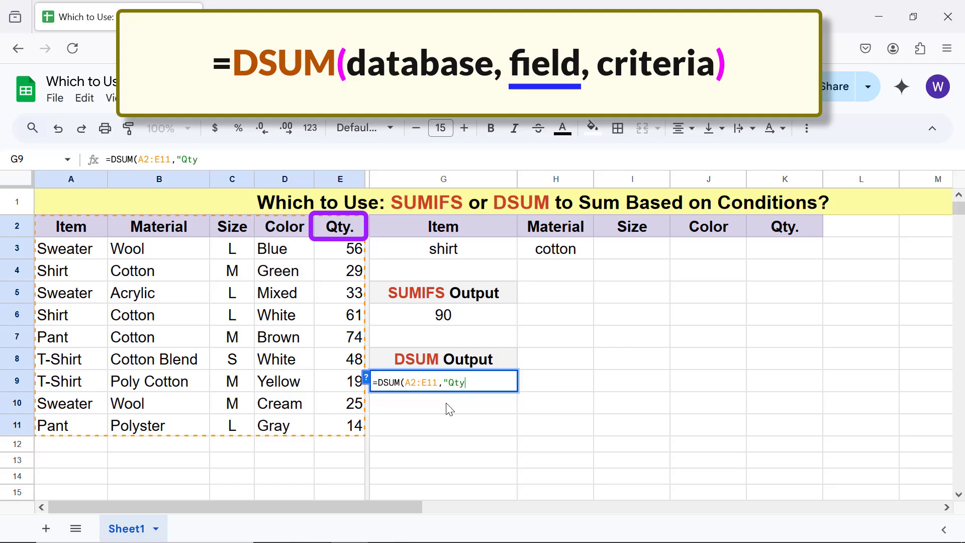
{"action": "type", "text": ".\""}
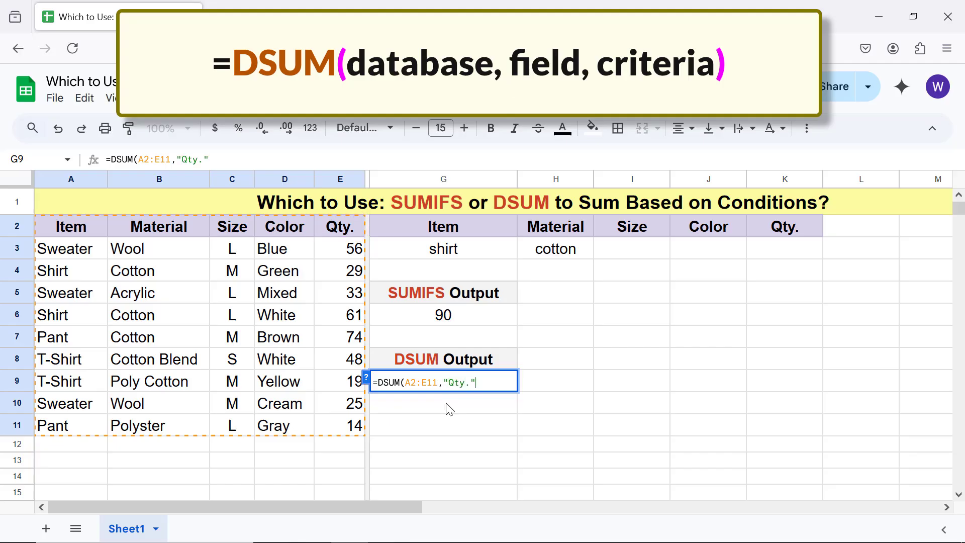
{"action": "type", "text": ","}
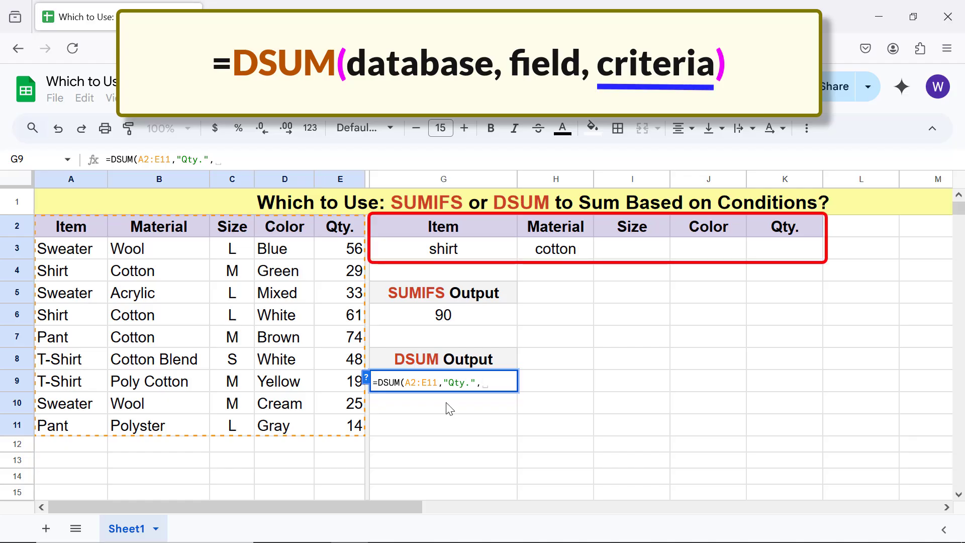
{"action": "left_click_drag", "start_coordinate": [462, 230], "coordinate": [788, 250]}
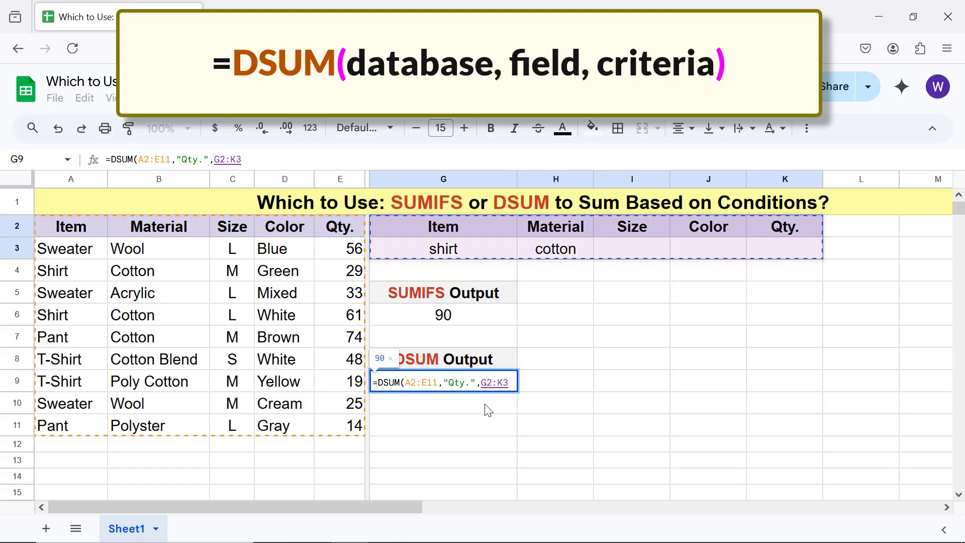
{"action": "type", "text": ")"}
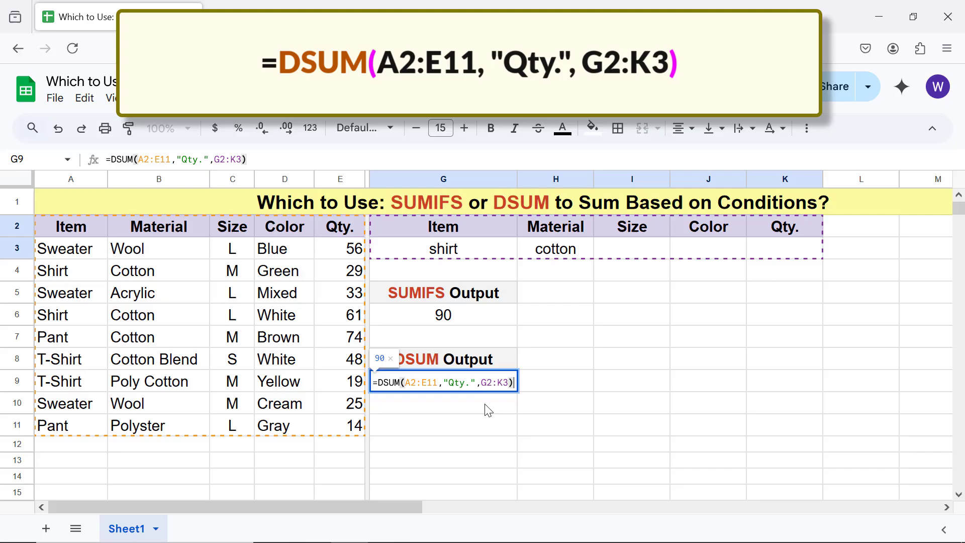
{"action": "key", "text": "Return"}
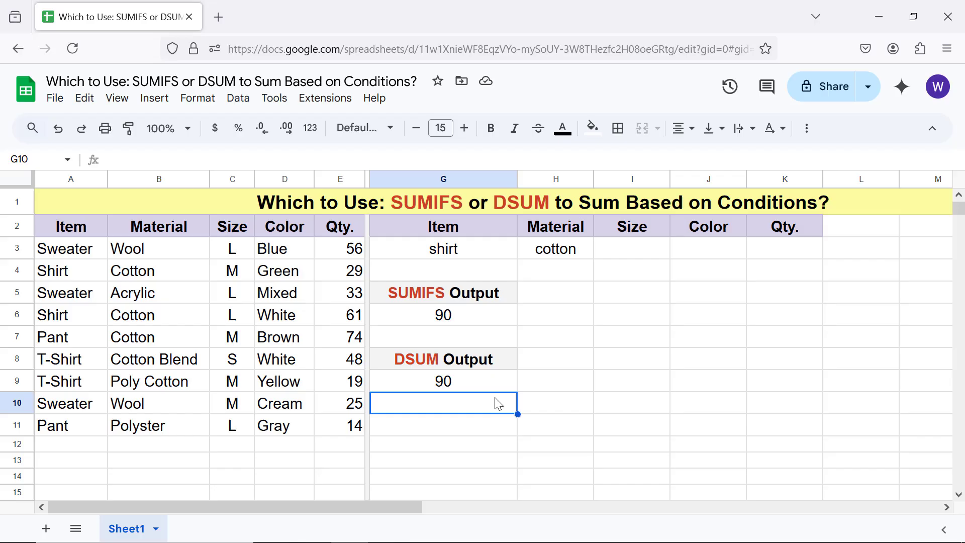
- Add size l in I3, dropping both outputs to 61
{"action": "left_click", "coordinate": [623, 251]}
{"action": "type", "text": "l"}
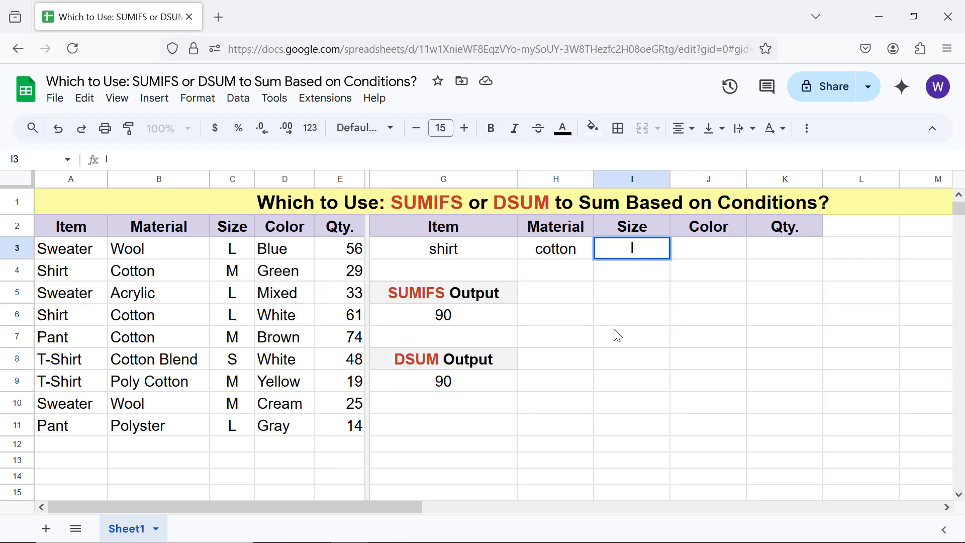
{"action": "key", "text": "Return"}
- Add a second criteria row in row 4 for t-shirt in white
{"action": "left_click", "coordinate": [495, 275]}
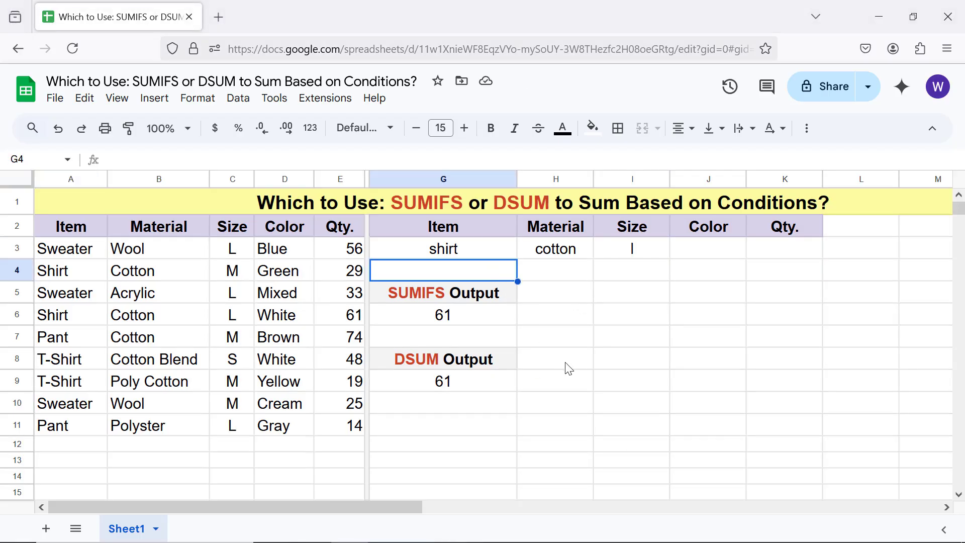
{"action": "type", "text": "t-shirt"}
{"action": "key", "text": "Tab"}
{"action": "key", "text": "Tab"}
{"action": "key", "text": "Tab"}
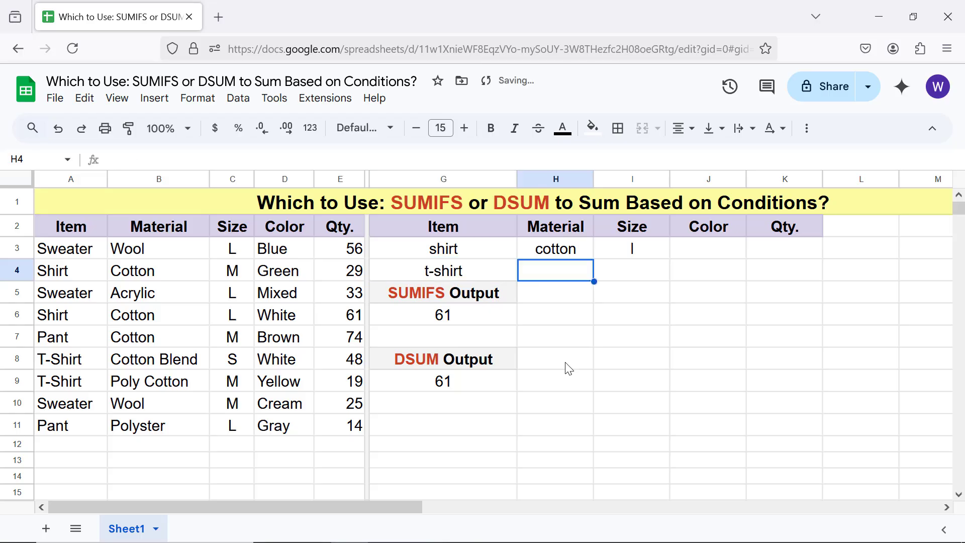
{"action": "type", "text": "white"}
{"action": "key", "text": "Tab"}
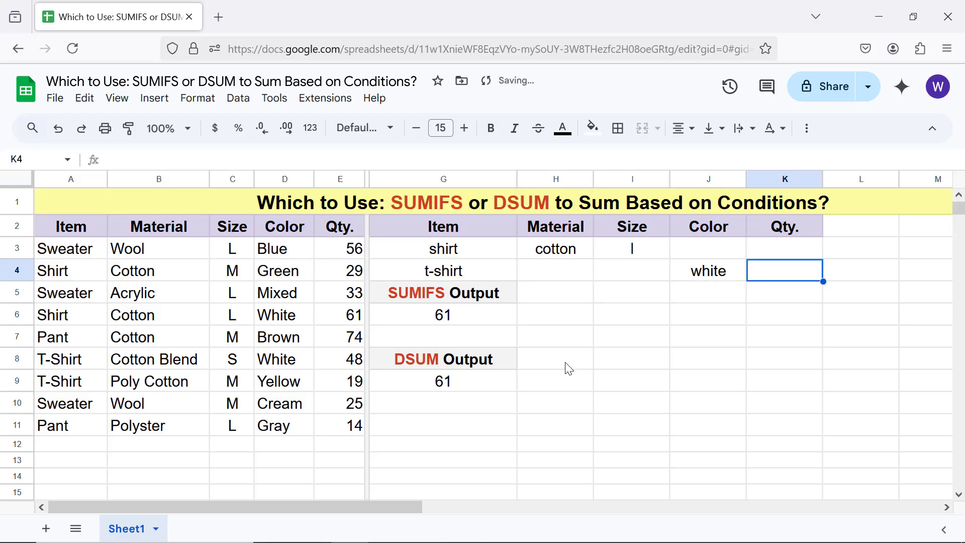
{"action": "key", "text": "shift+Tab"}
{"action": "key", "text": "Return"}
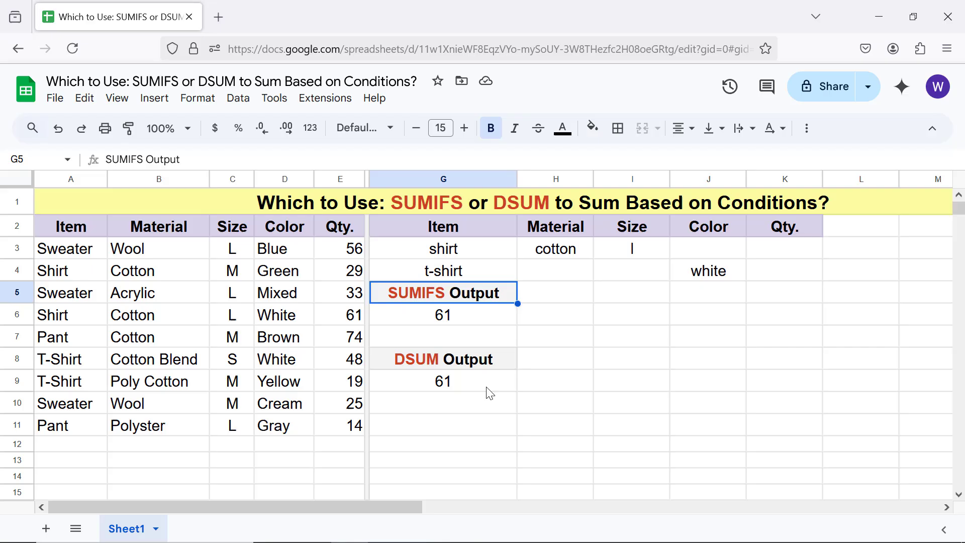
{"action": "left_click", "coordinate": [485, 385]}
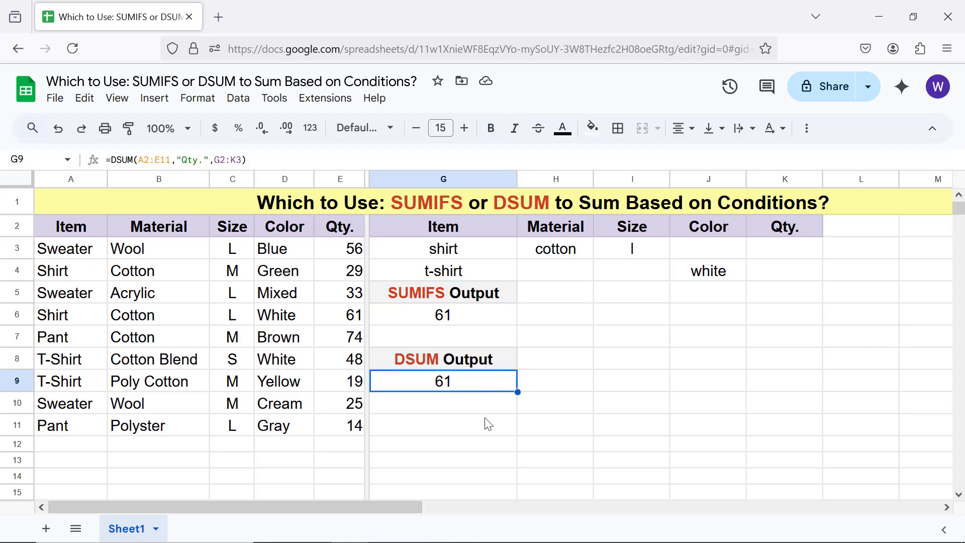
- Change the DSUM criteria range from G2:K3 to G2:K4, raising its result to 109
{"action": "left_click", "coordinate": [238, 159]}
{"action": "key", "text": "BackSpace"}
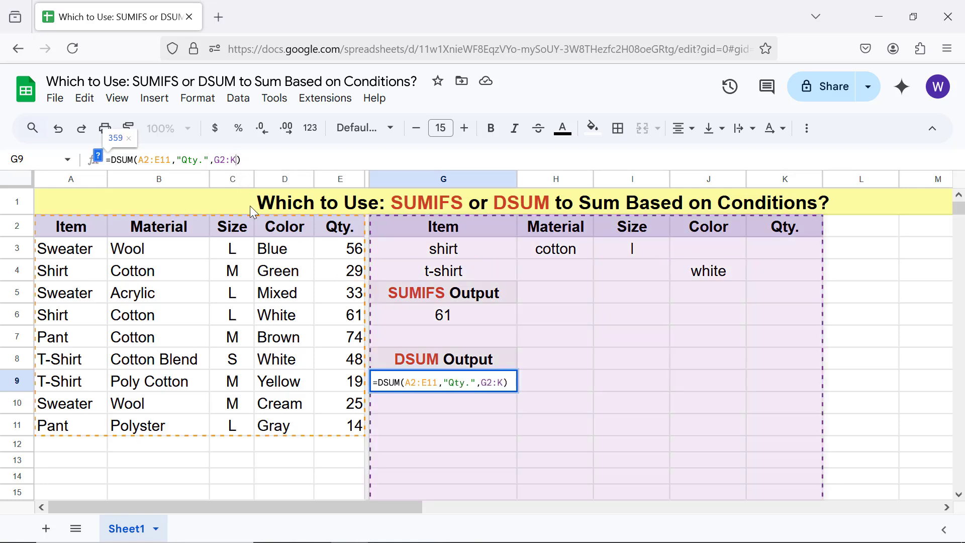
{"action": "type", "text": "4"}
{"action": "key", "text": "Return"}
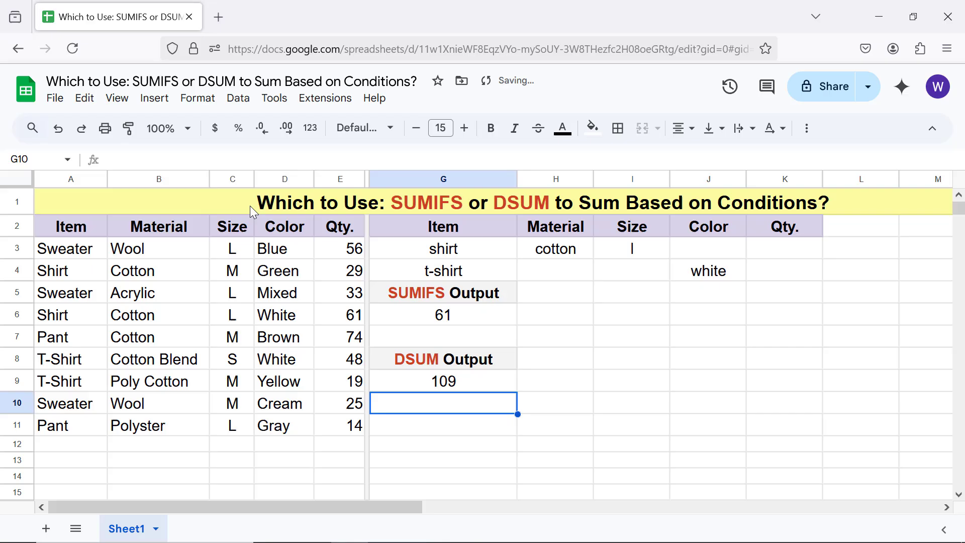